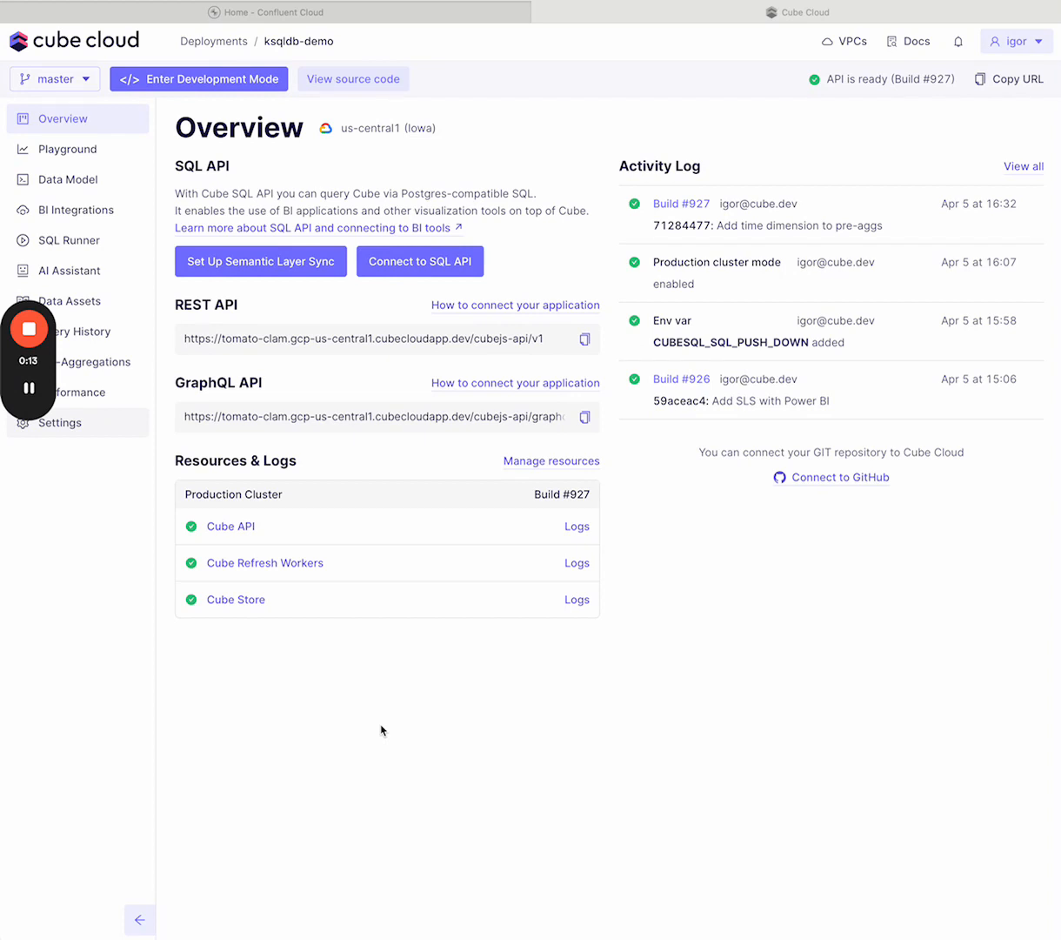
# Switch to Confluent Cloud and open the DatagenSourceConnector_0 connector of cluster_0 to check its status and throughput
pyautogui.click(395, 19)
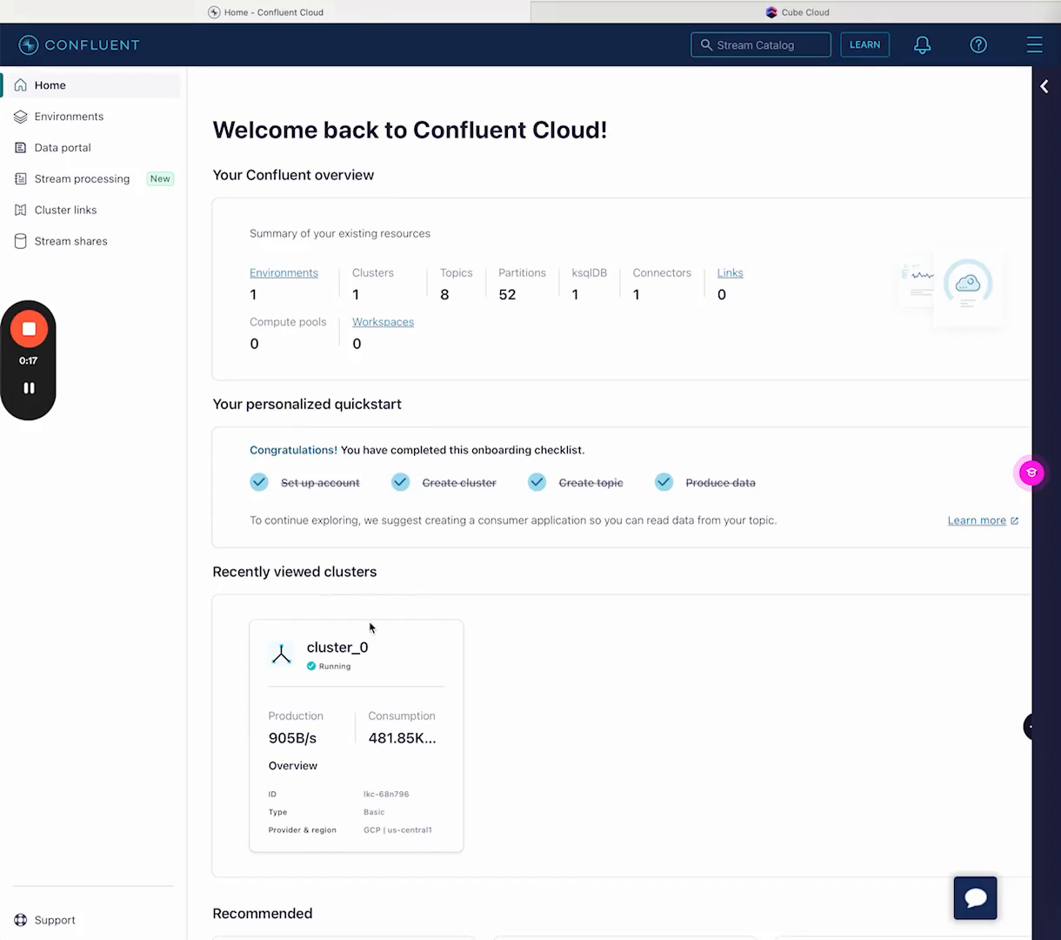
pyautogui.click(334, 663)
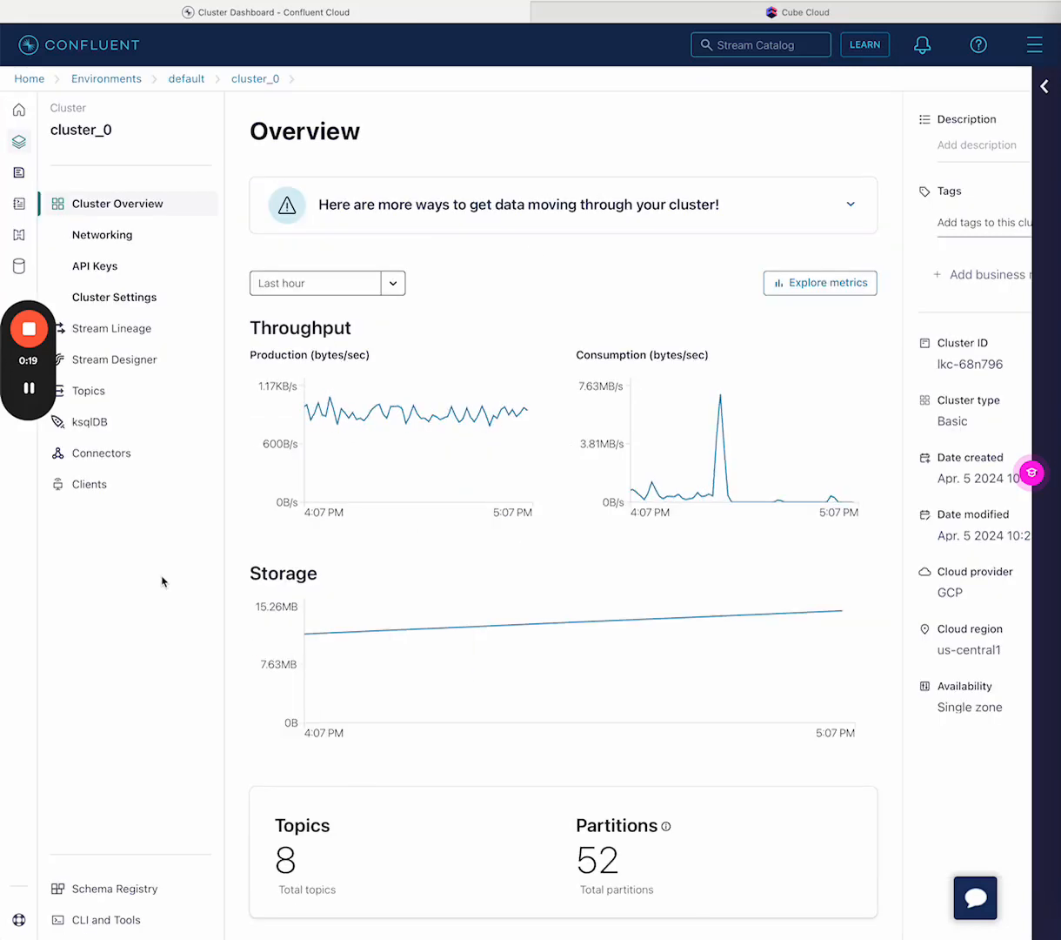
pyautogui.click(136, 459)
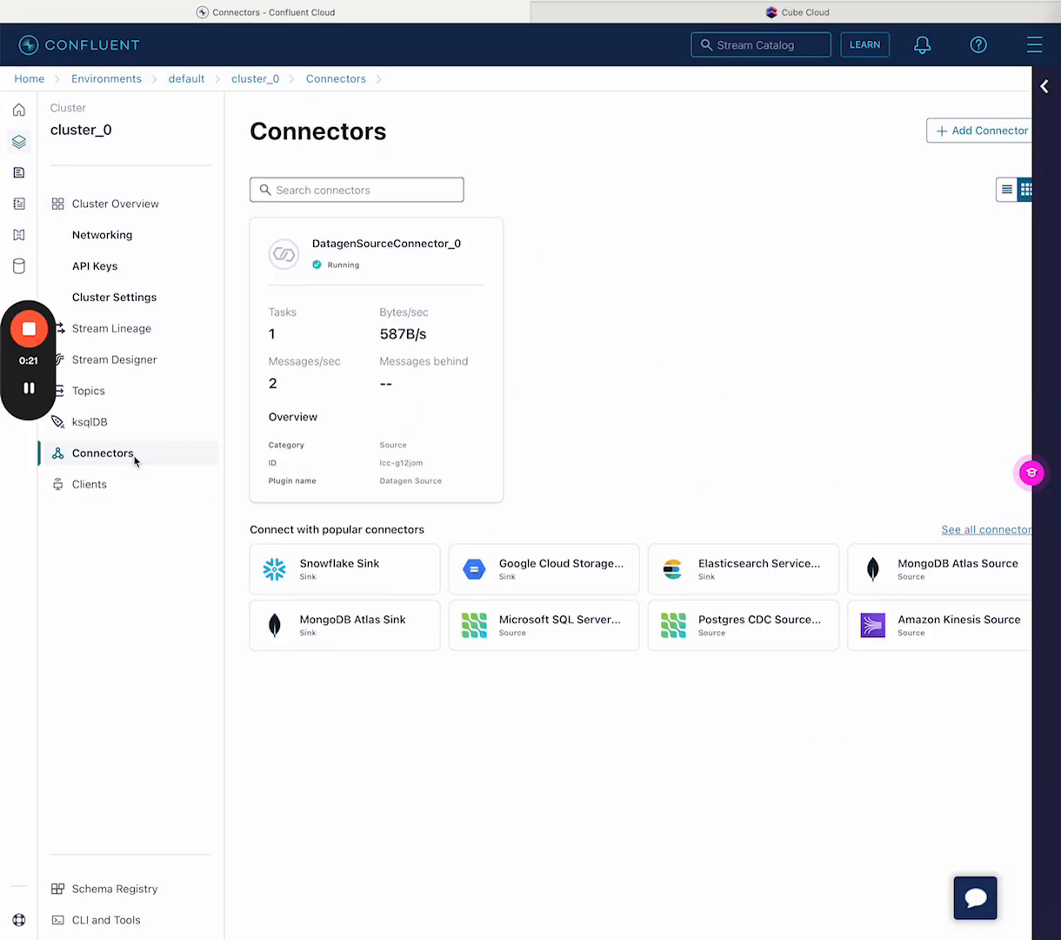
pyautogui.click(366, 247)
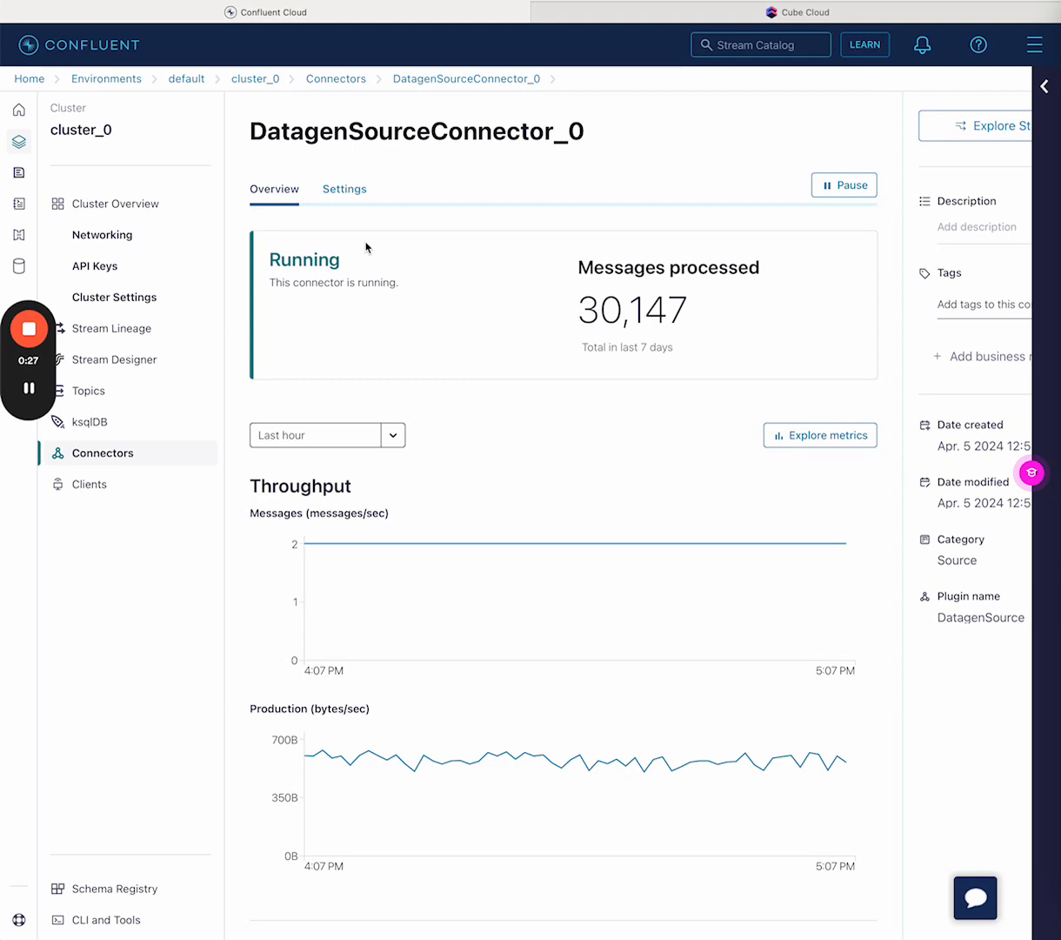
# Open topic_0 in the cluster's topics and view its incoming messages
pyautogui.click(150, 404)
pyautogui.click(268, 472)
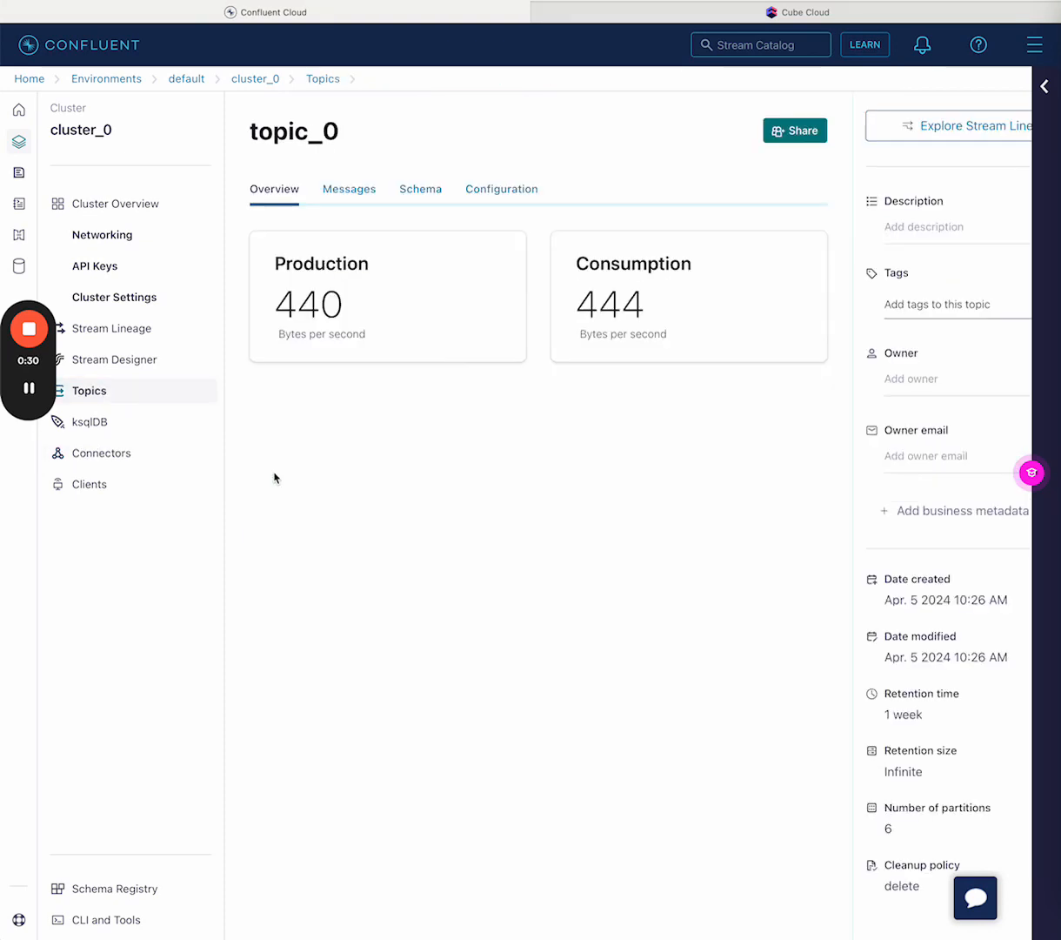
pyautogui.click(347, 193)
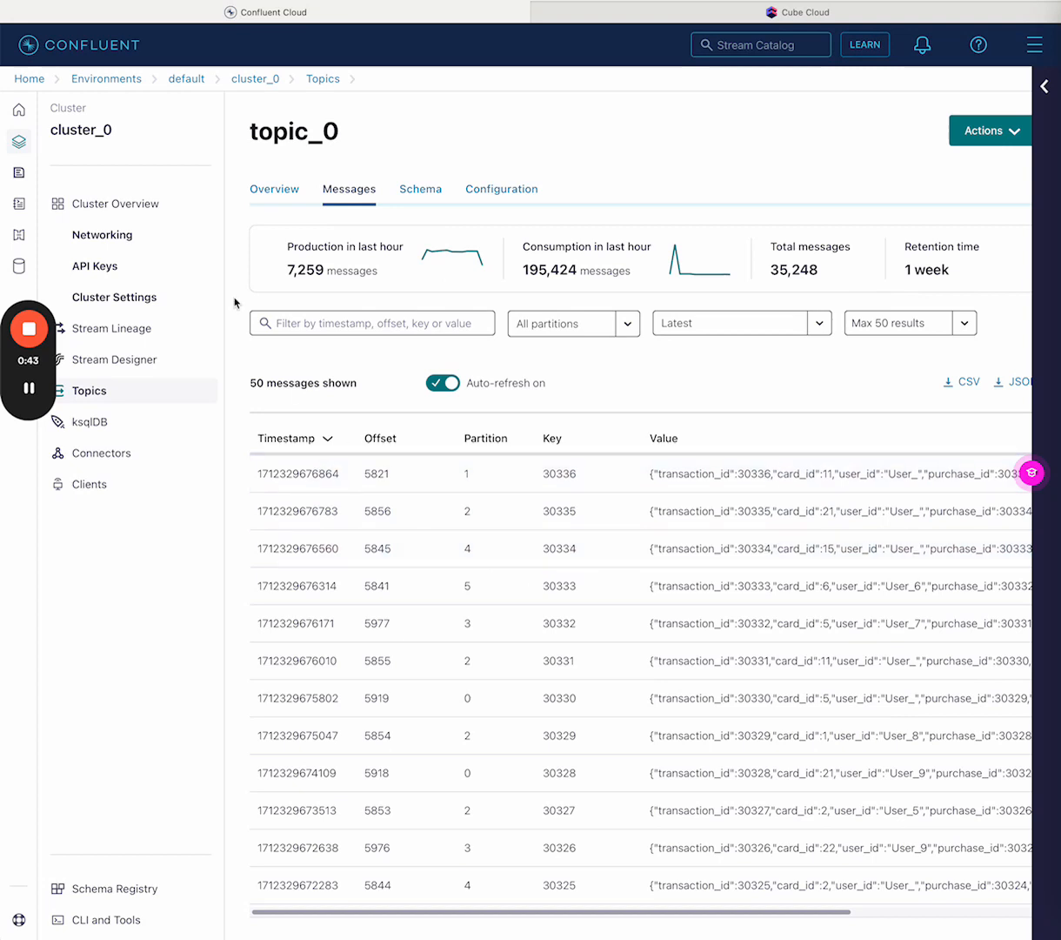
# Open ksqlDB_cluster_0, review its streams, and examine the persistent query that creates the TRANSACTIONS_T stream
pyautogui.click(111, 432)
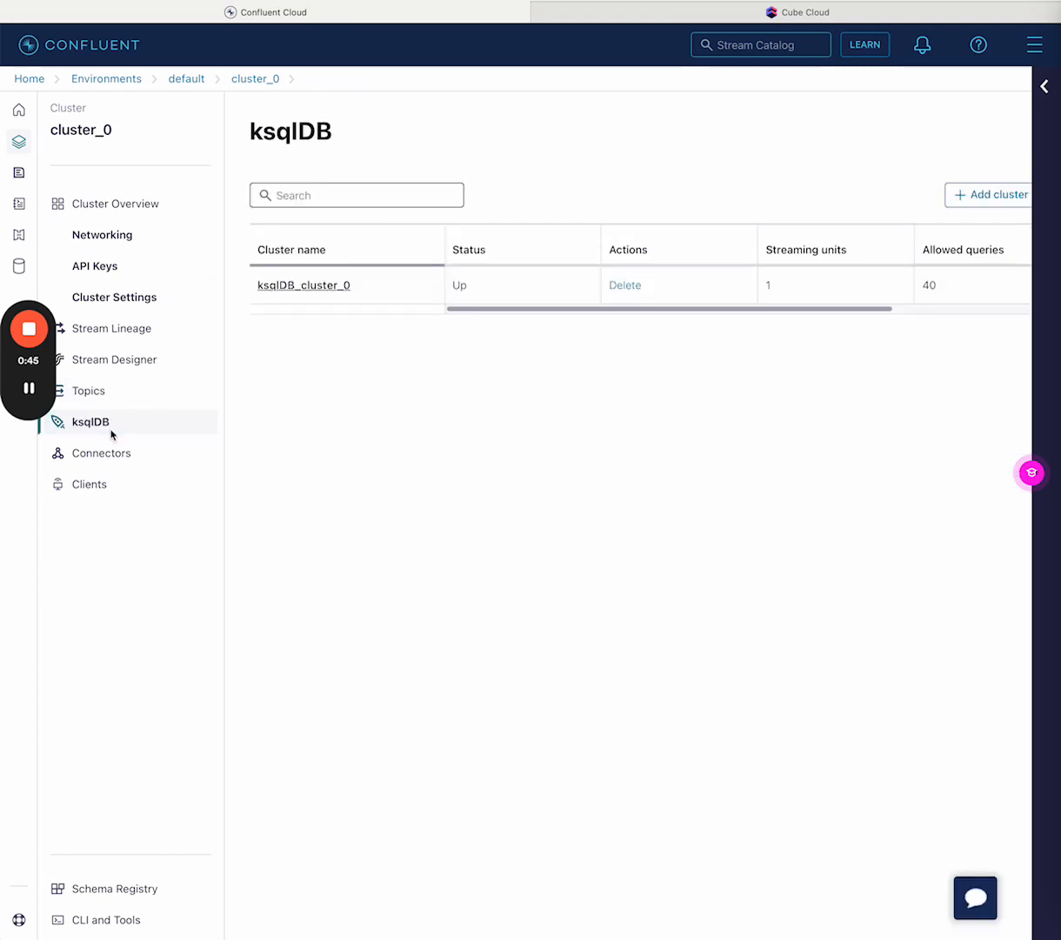
pyautogui.click(310, 285)
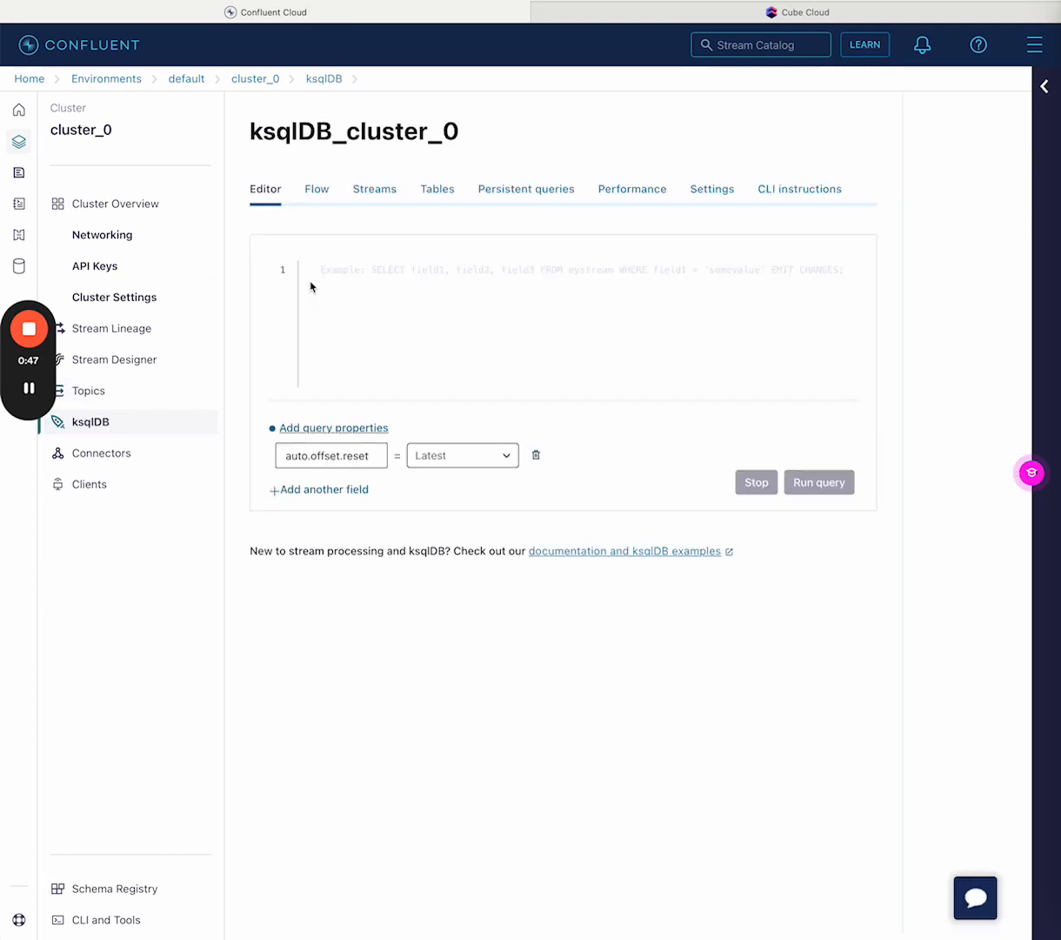
pyautogui.click(374, 191)
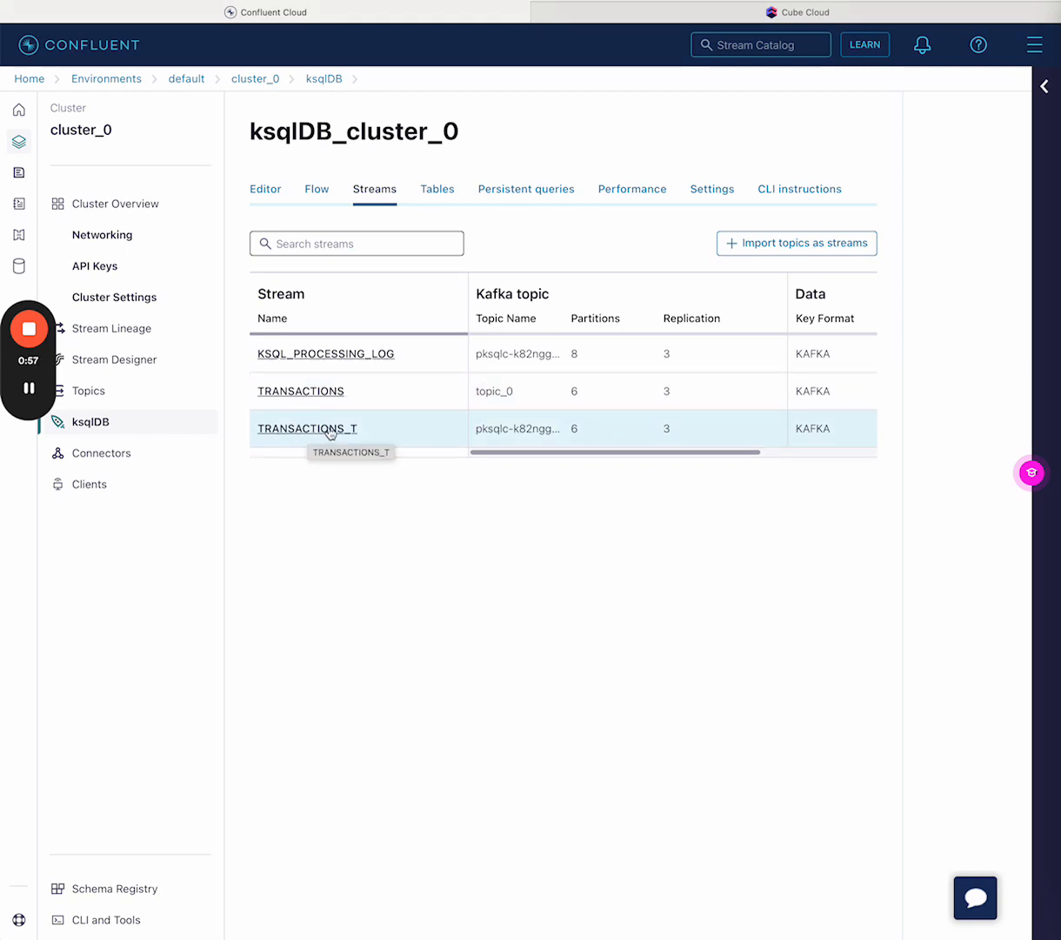
pyautogui.click(531, 193)
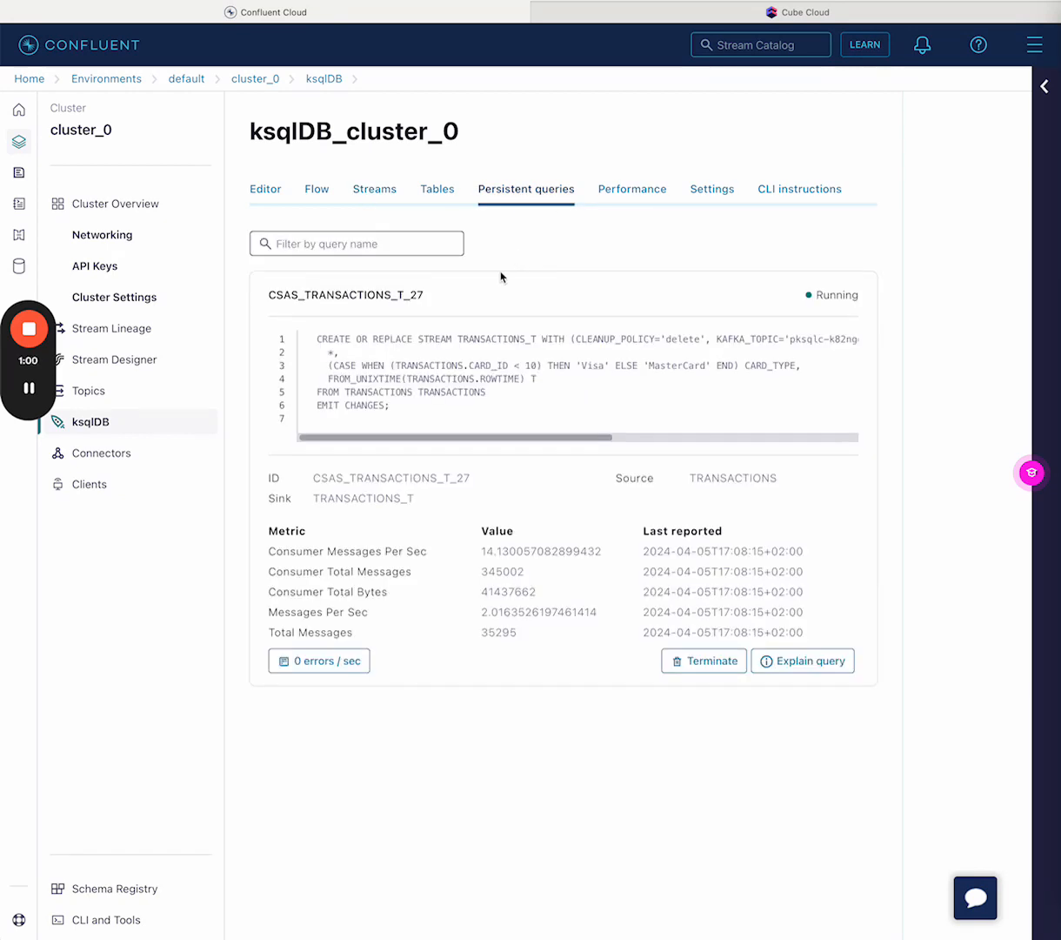
pyautogui.doubleClick(491, 339)
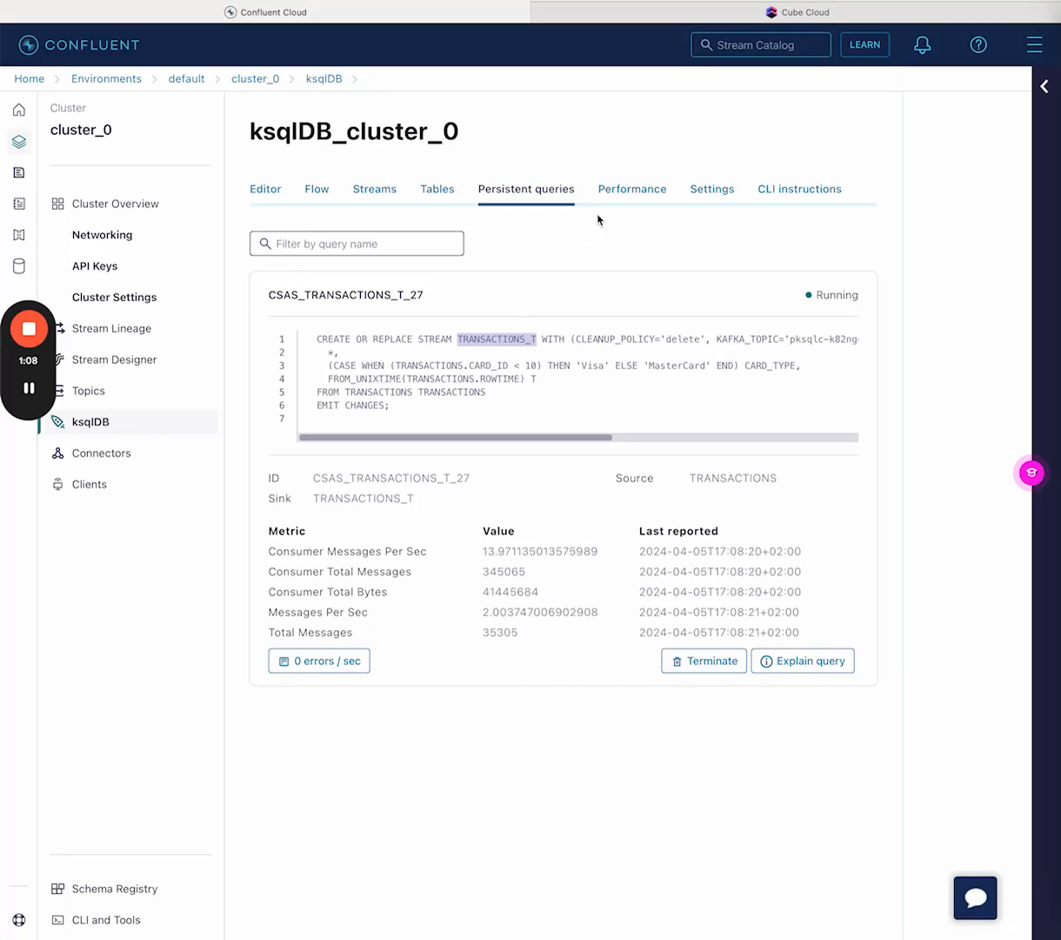
# Switch to Cube Cloud and reveal the CUBEJS_DB_URL and CUBEJS_DB_TYPE environment variables in the deployment's configuration settings
pyautogui.click(595, 24)
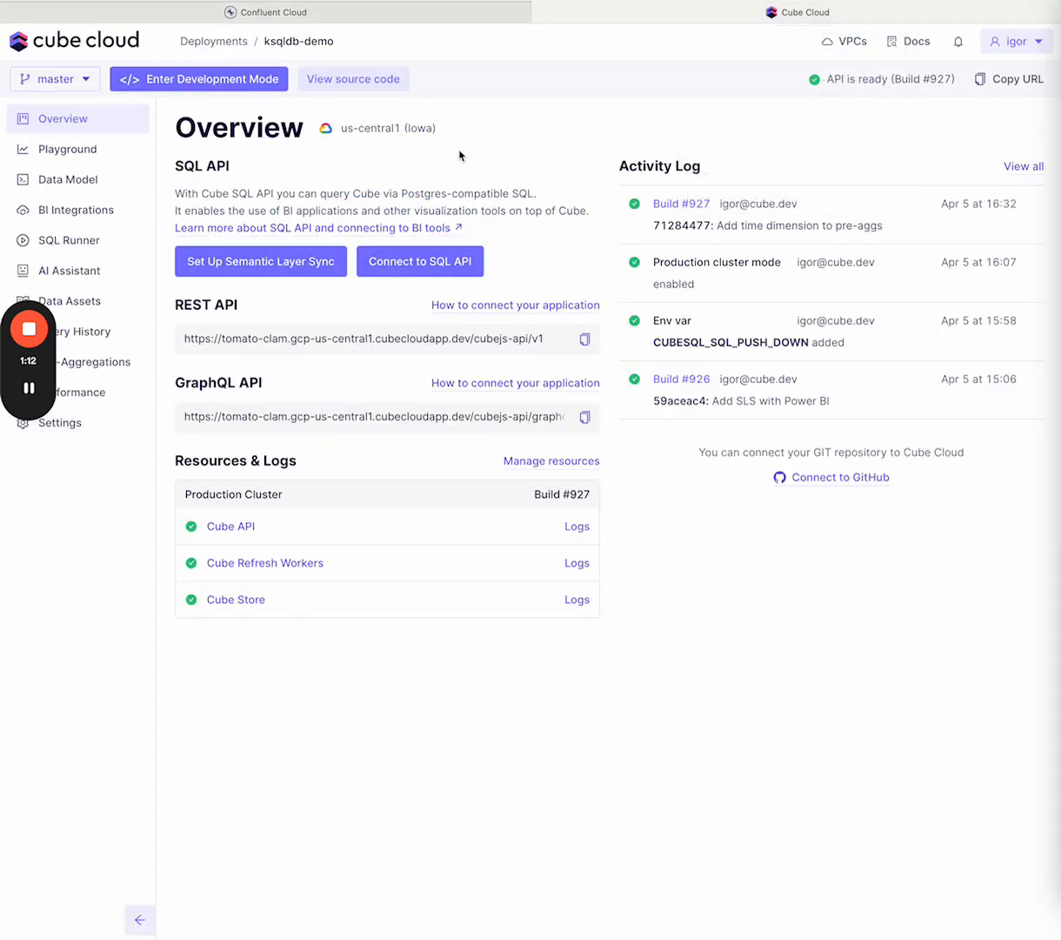
pyautogui.click(98, 419)
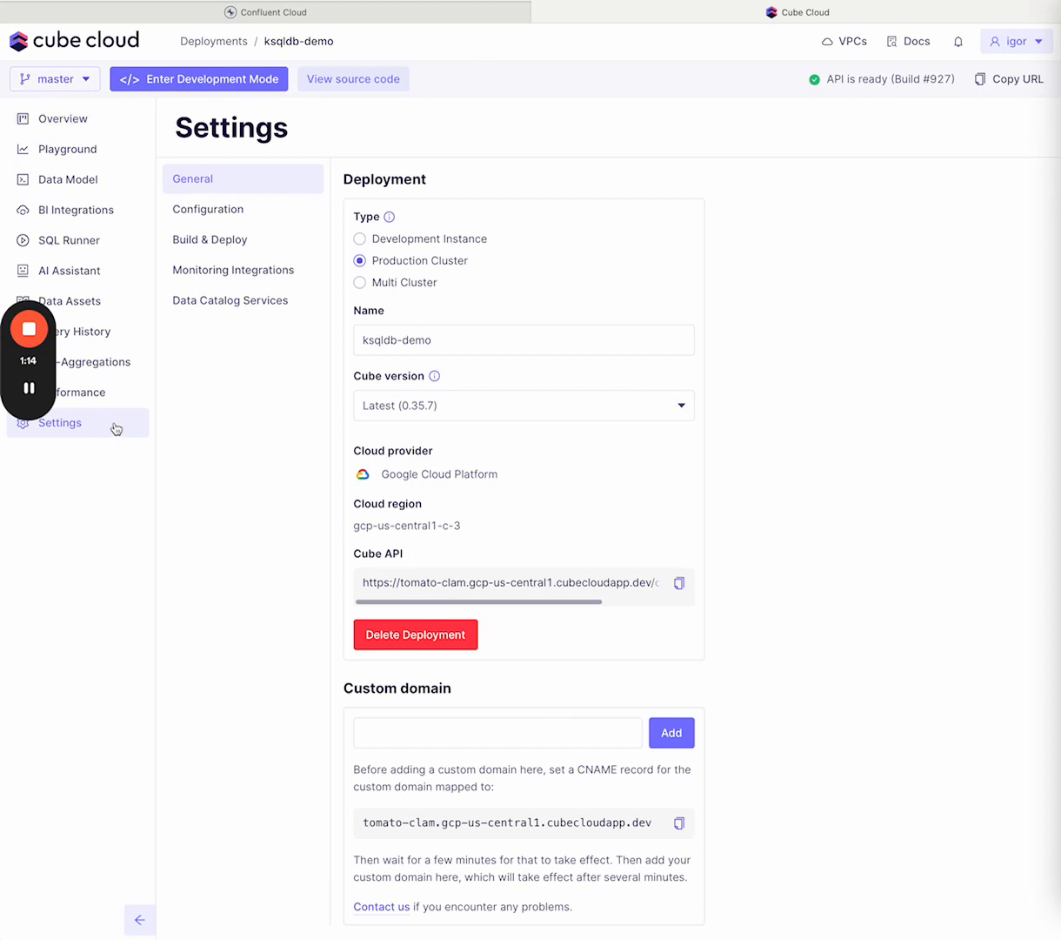
pyautogui.click(240, 224)
pyautogui.scroll(-8, 569, 597)
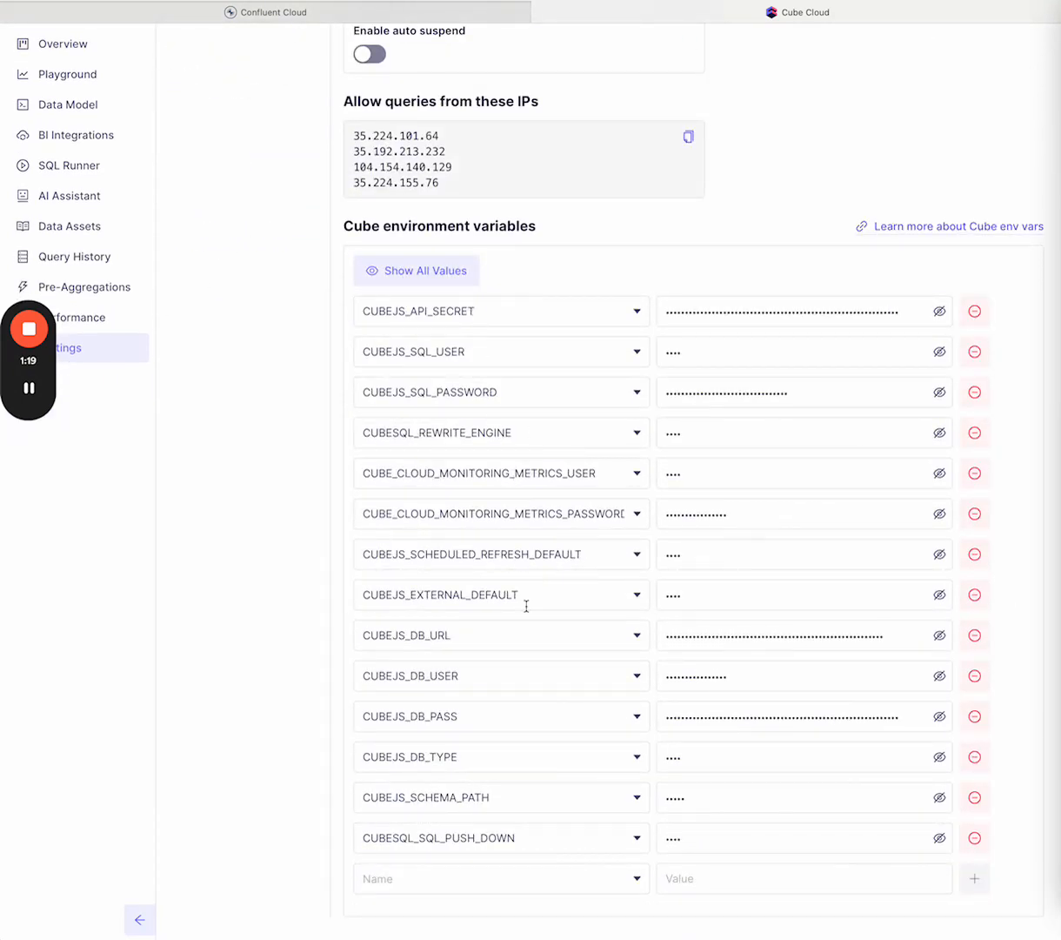
pyautogui.click(938, 635)
pyautogui.scroll(-1, 815, 632)
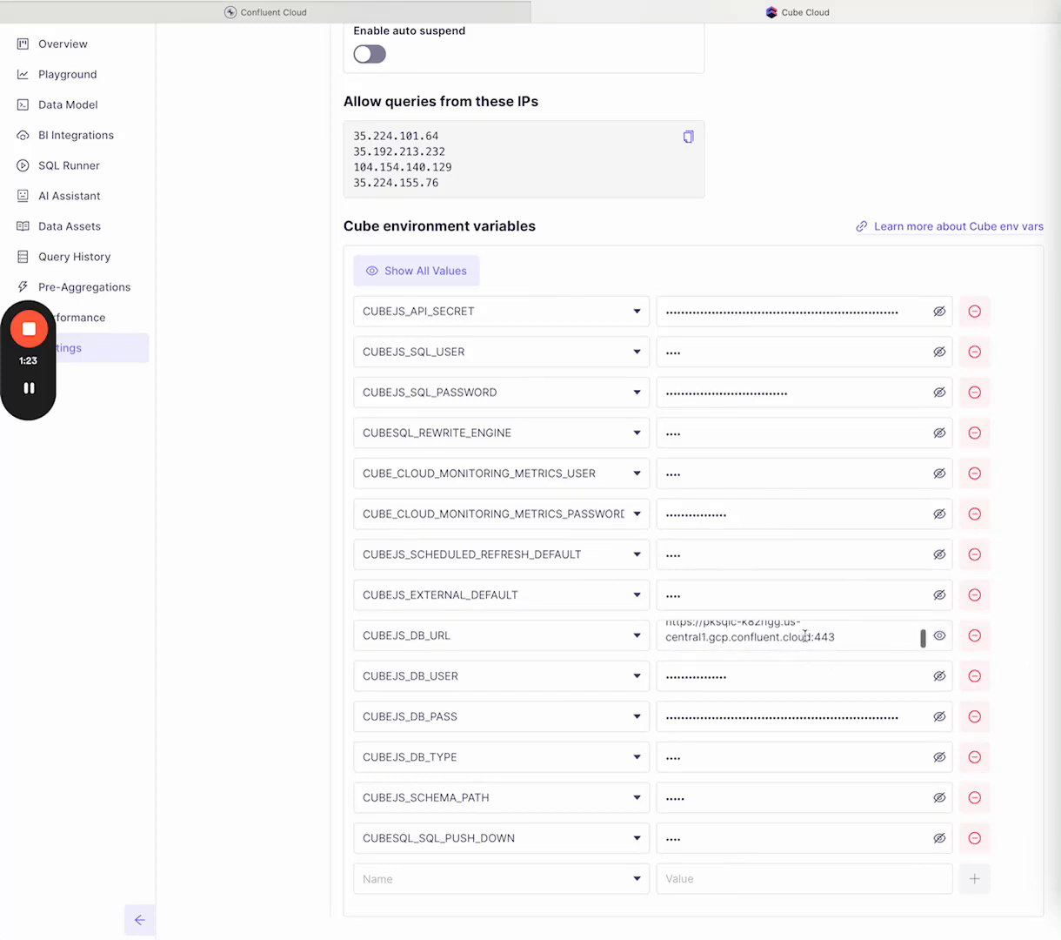
pyautogui.click(939, 763)
pyautogui.scroll(8, 551, 546)
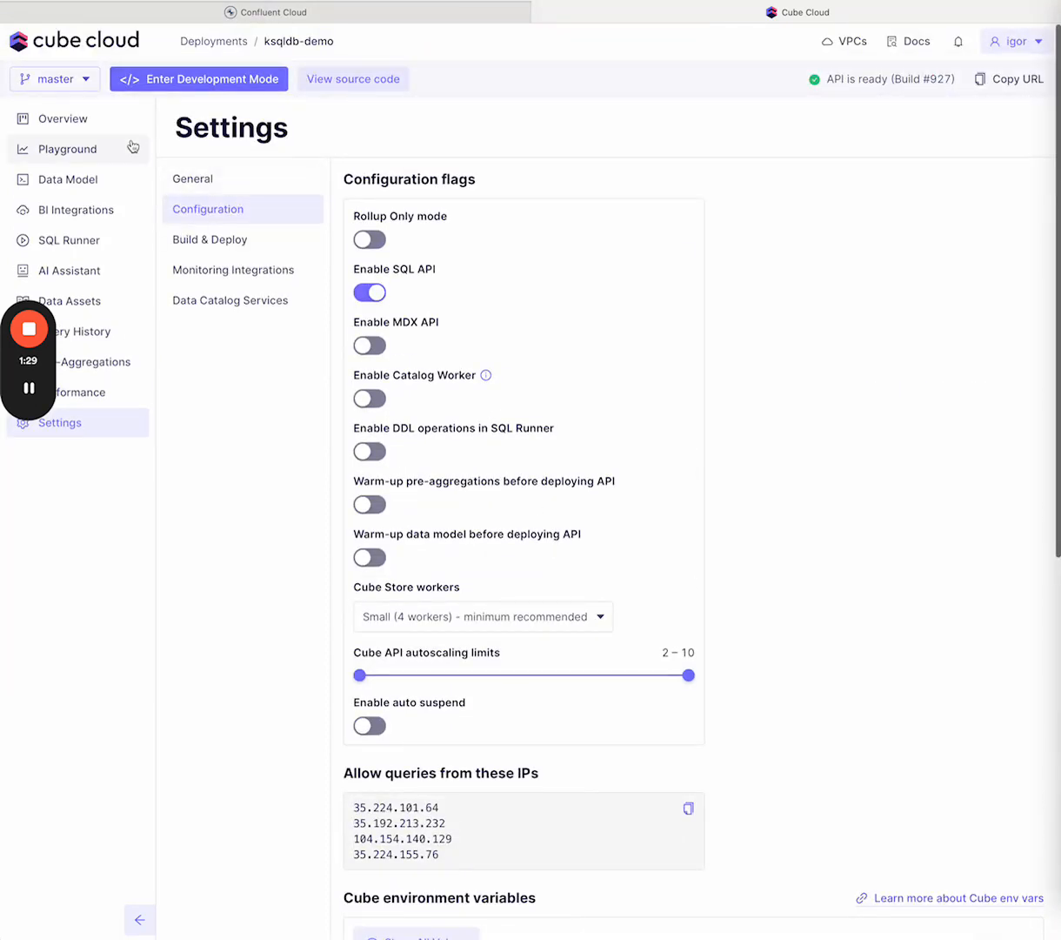
# Open the data model and examine the source stream and WHERE filter in the base_transactions cube's SQL
pyautogui.click(96, 182)
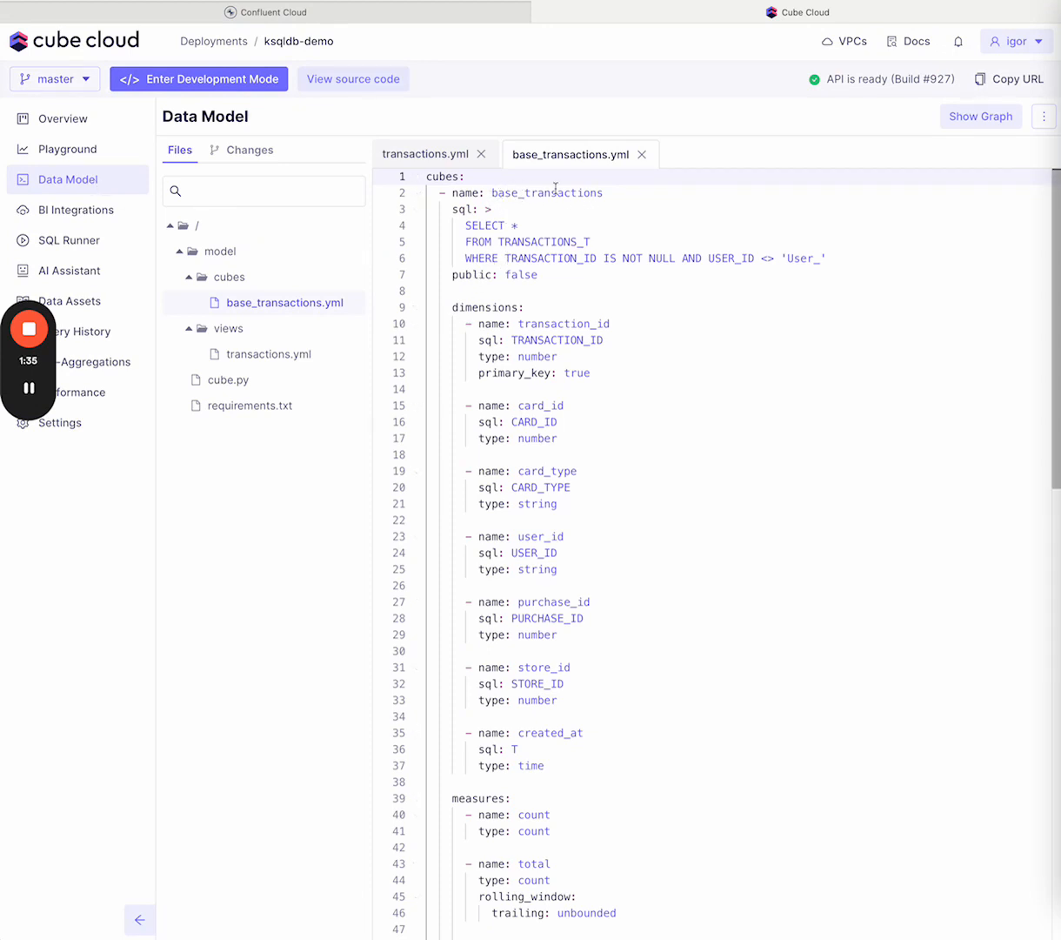
pyautogui.doubleClick(542, 243)
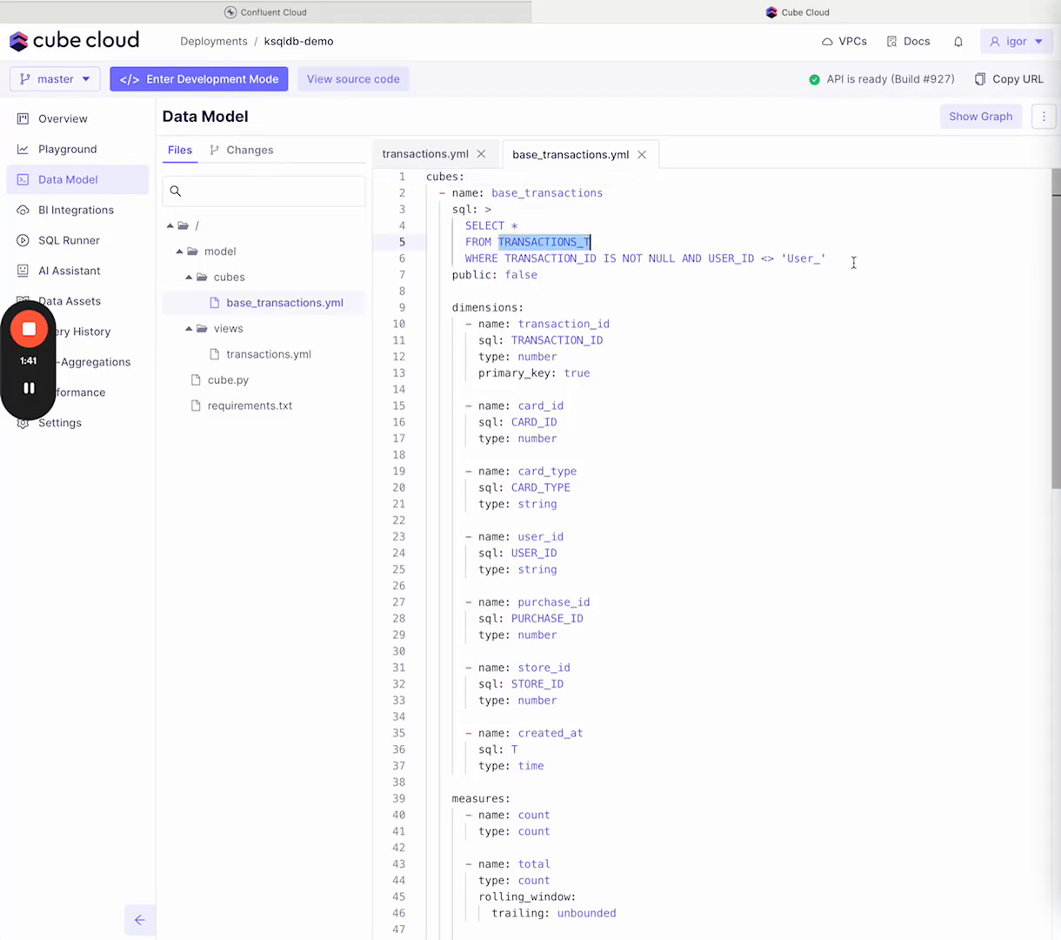
pyautogui.moveTo(851, 261); pyautogui.dragTo(464, 258)
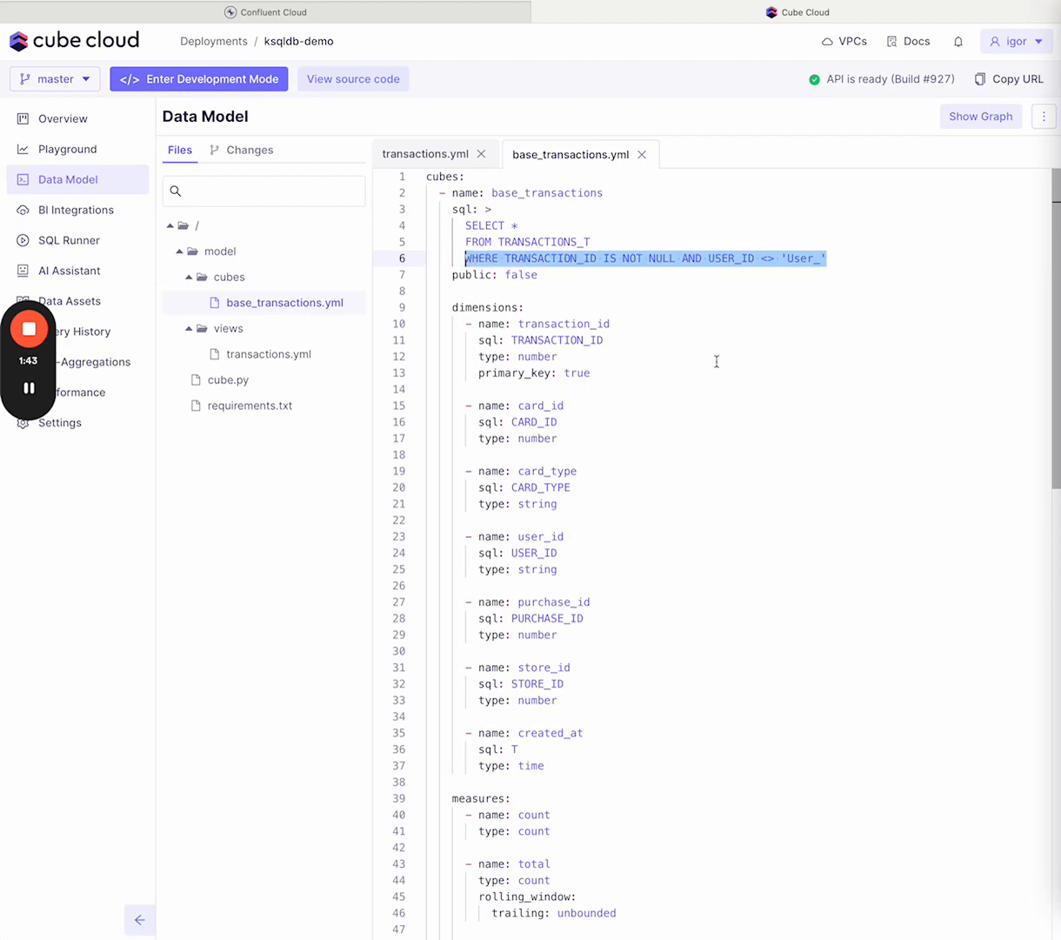
# Review the dimensions and measures defined in base_transactions.yml
pyautogui.scroll(-3, 702, 423)
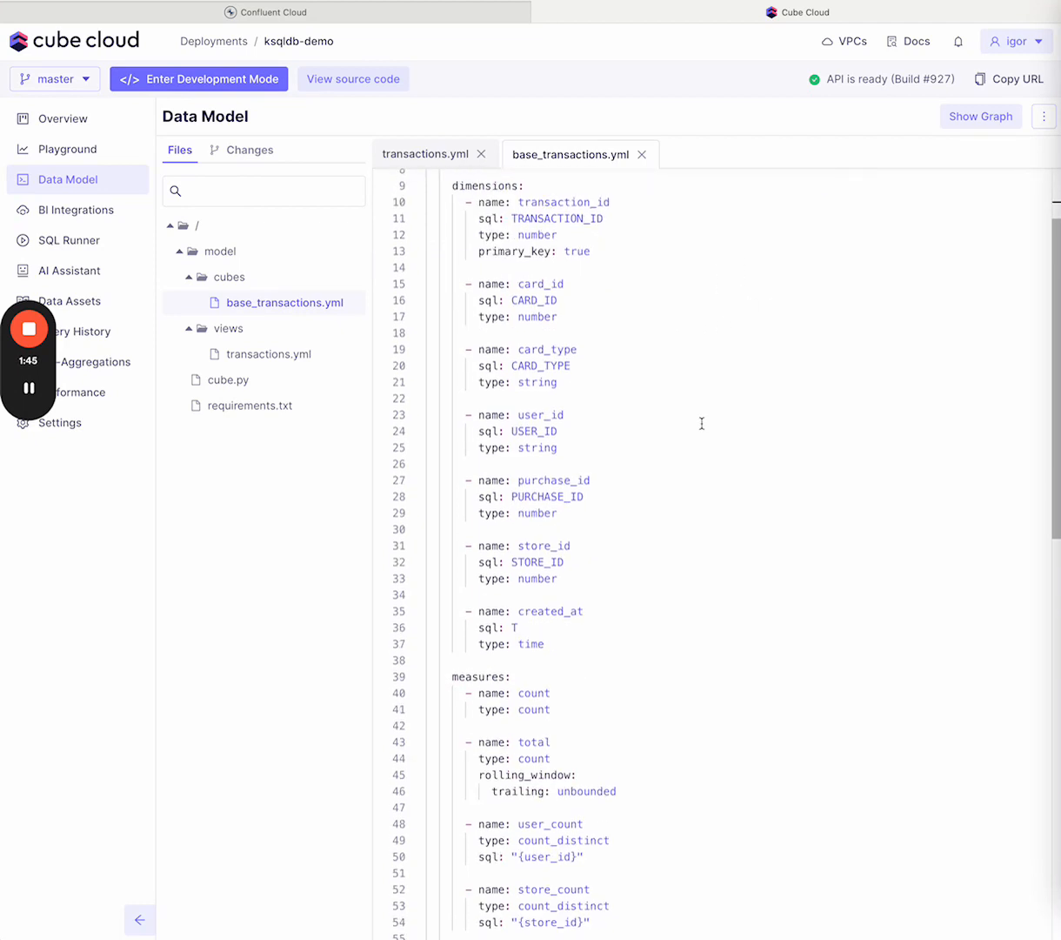
pyautogui.moveTo(642, 201); pyautogui.dragTo(633, 628)
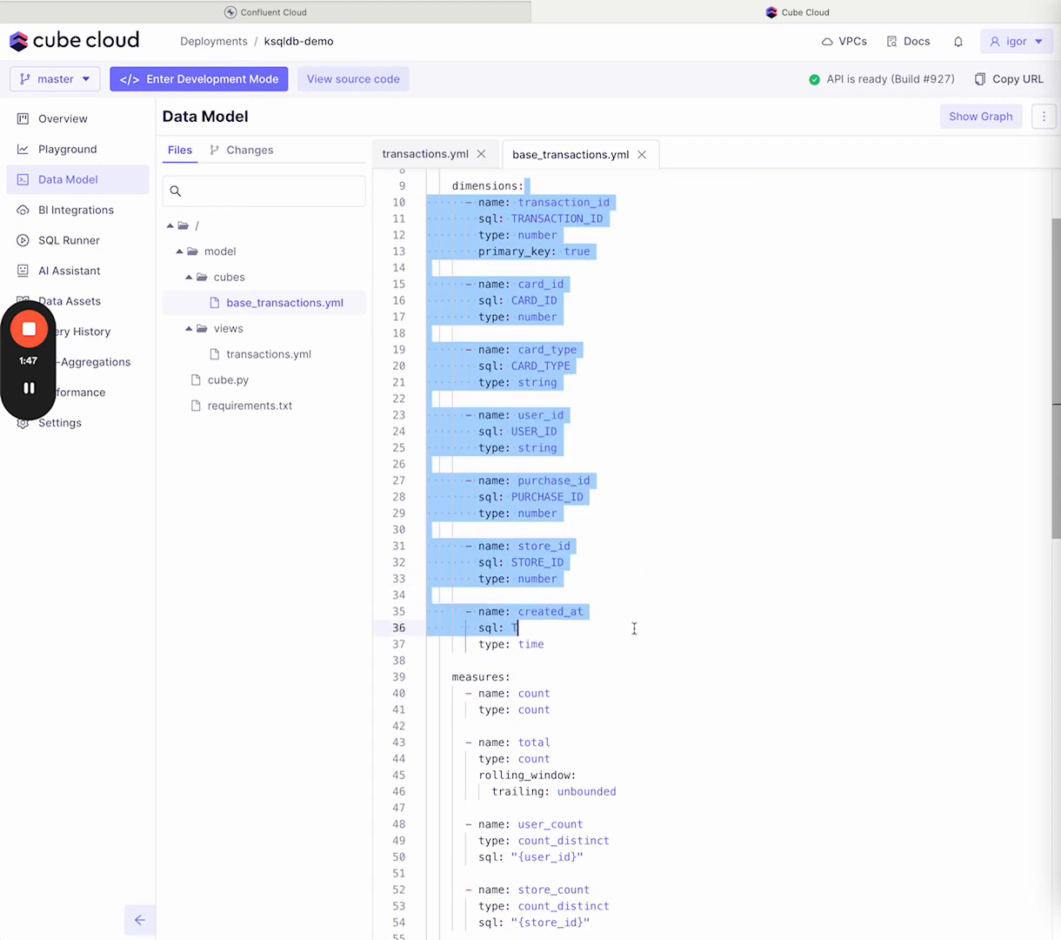
pyautogui.scroll(-2, 616, 530)
pyautogui.moveTo(554, 485); pyautogui.dragTo(616, 715)
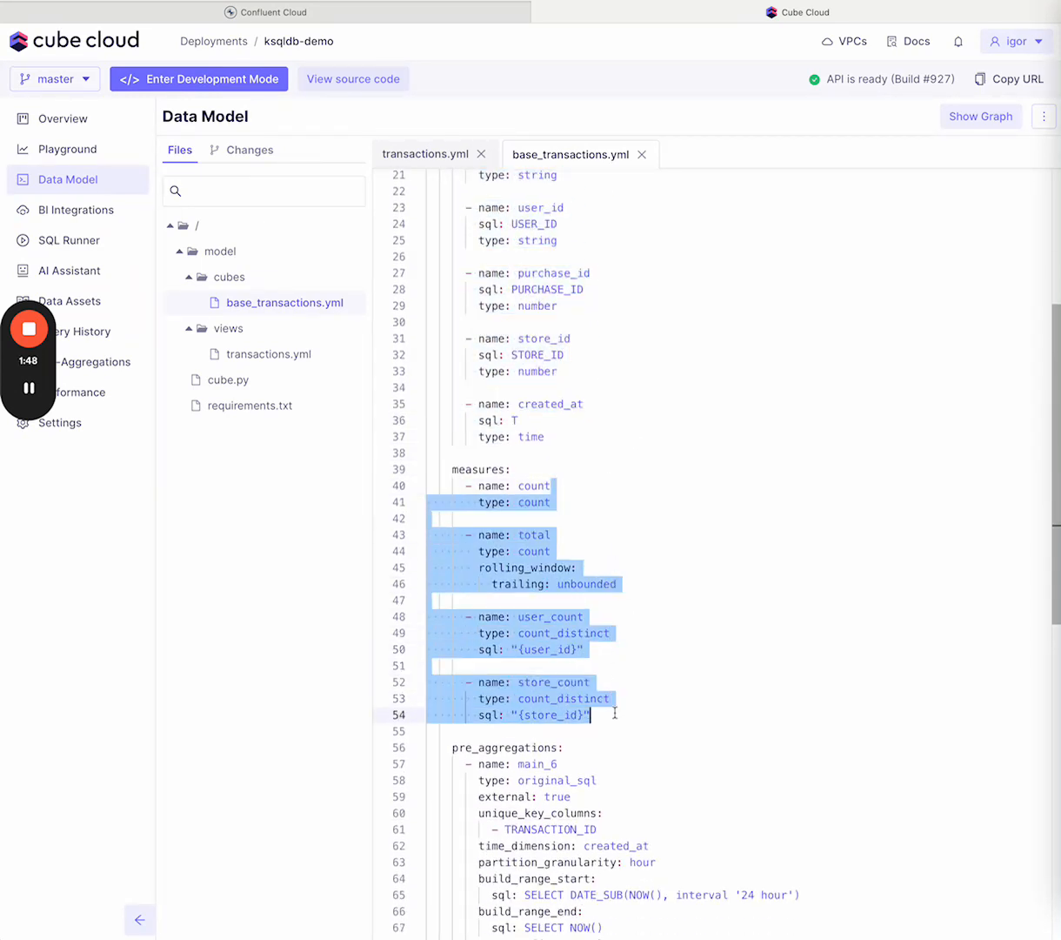
# Examine the main_6 pre-aggregation definition at the end of base_transactions.yml
pyautogui.scroll(-5, 614, 713)
pyautogui.moveTo(692, 475); pyautogui.dragTo(422, 275)
pyautogui.scroll(1, 680, 591)
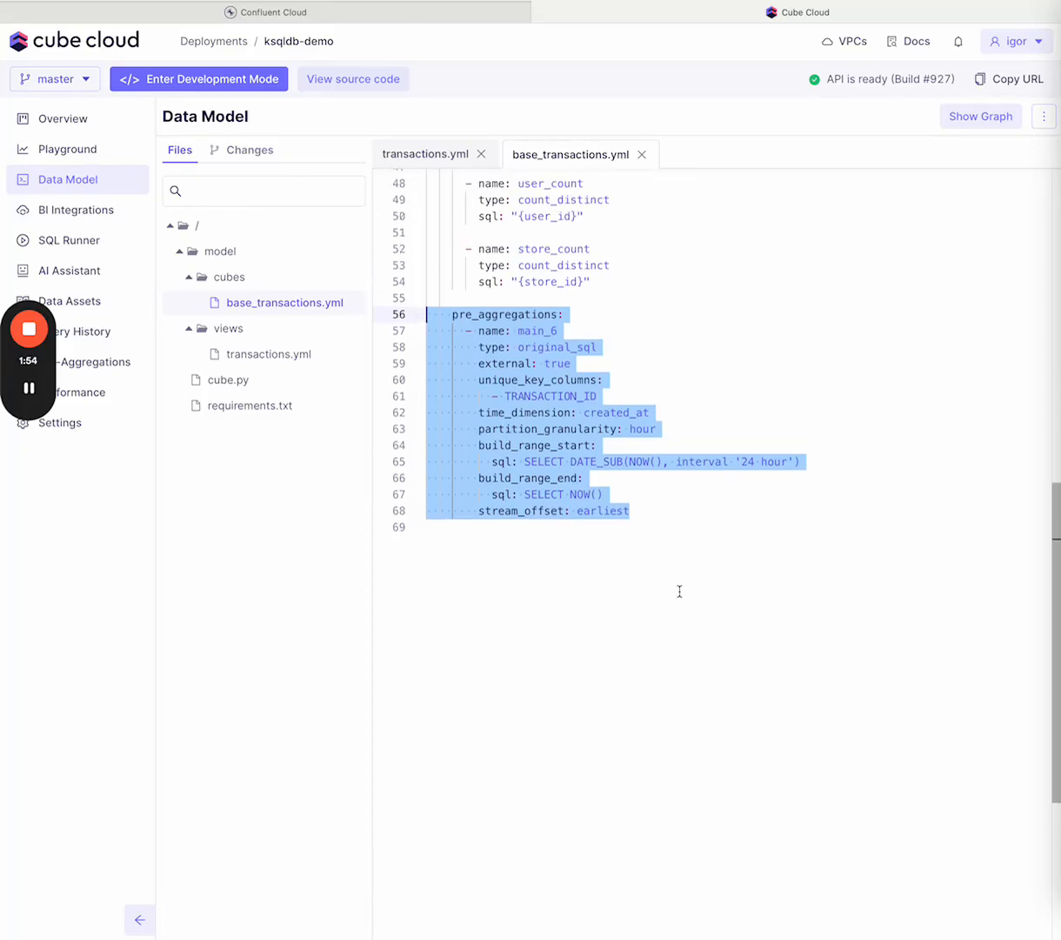
pyautogui.click(679, 592)
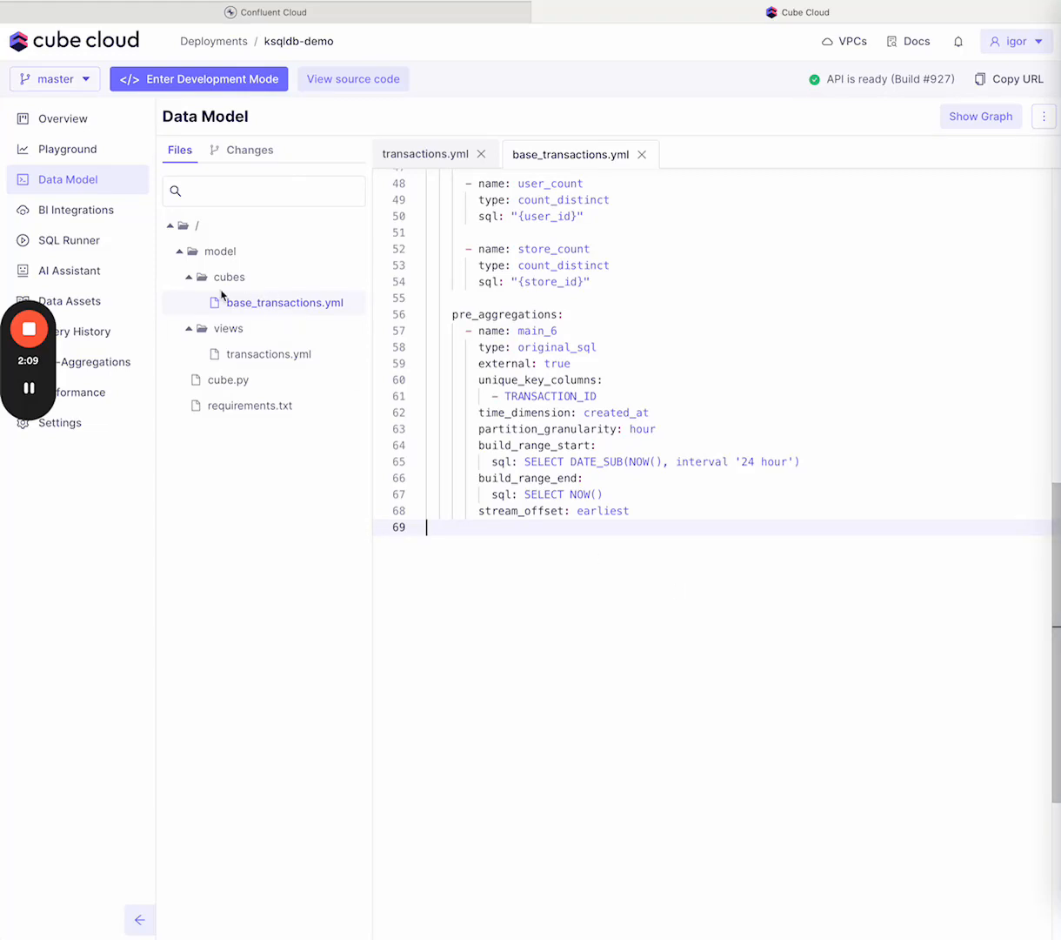
# Open the deployment's Query History to review recent API queries and response times
pyautogui.click(112, 338)
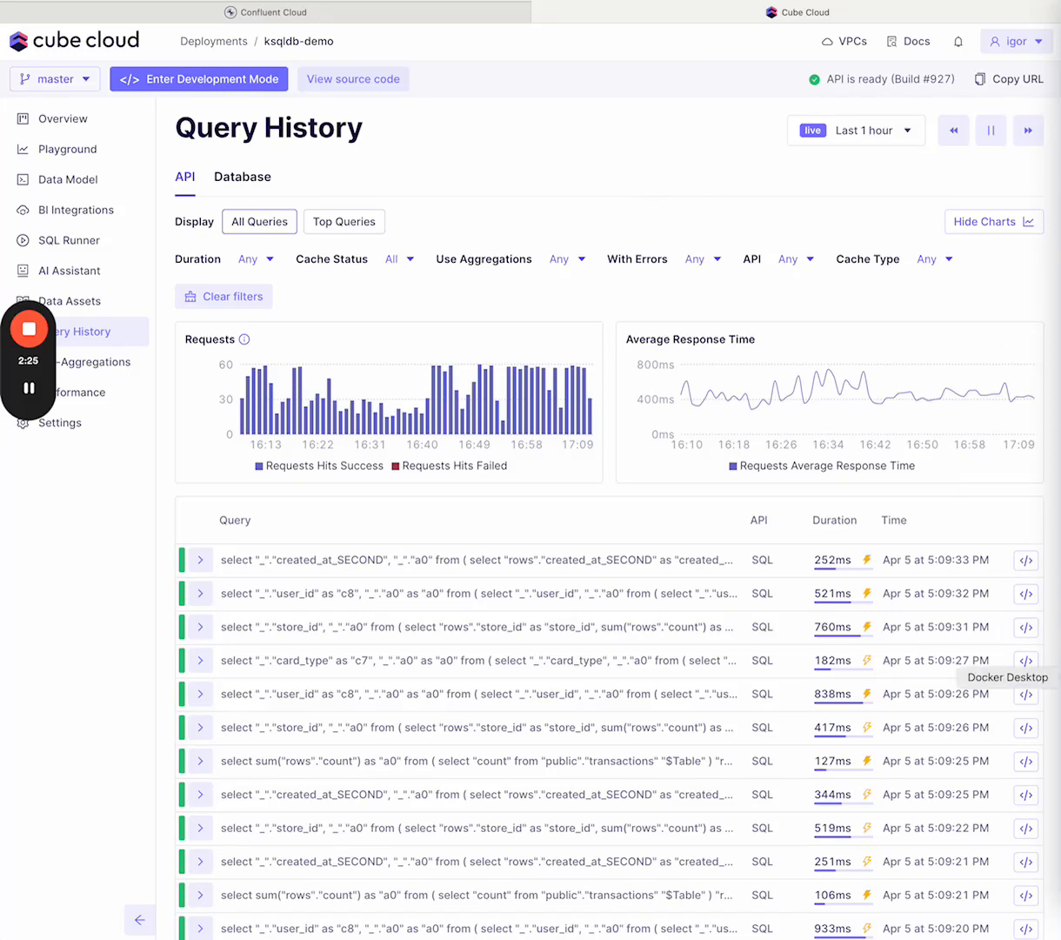
# Switch to Power BI Desktop and expand the report page's page refresh format settings to check the refresh interval
pyautogui.click(1052, 723)
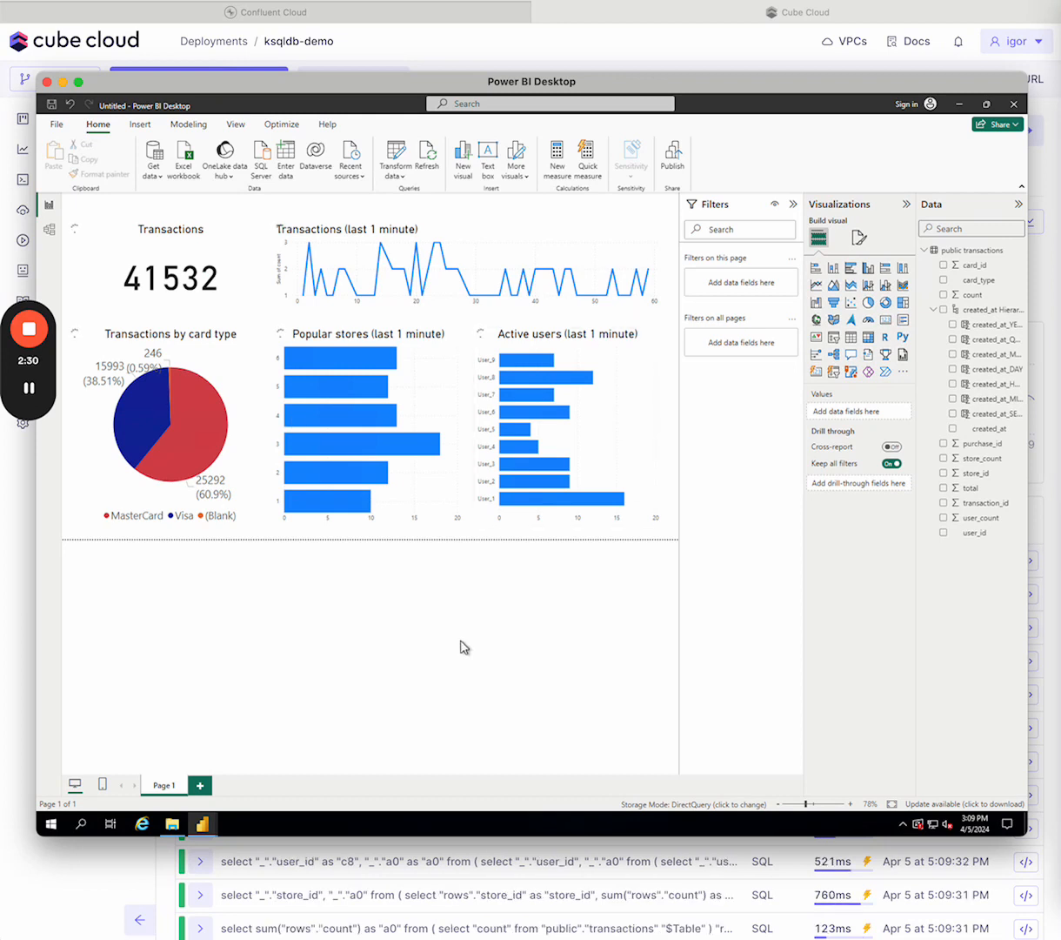
pyautogui.click(858, 237)
pyautogui.click(833, 449)
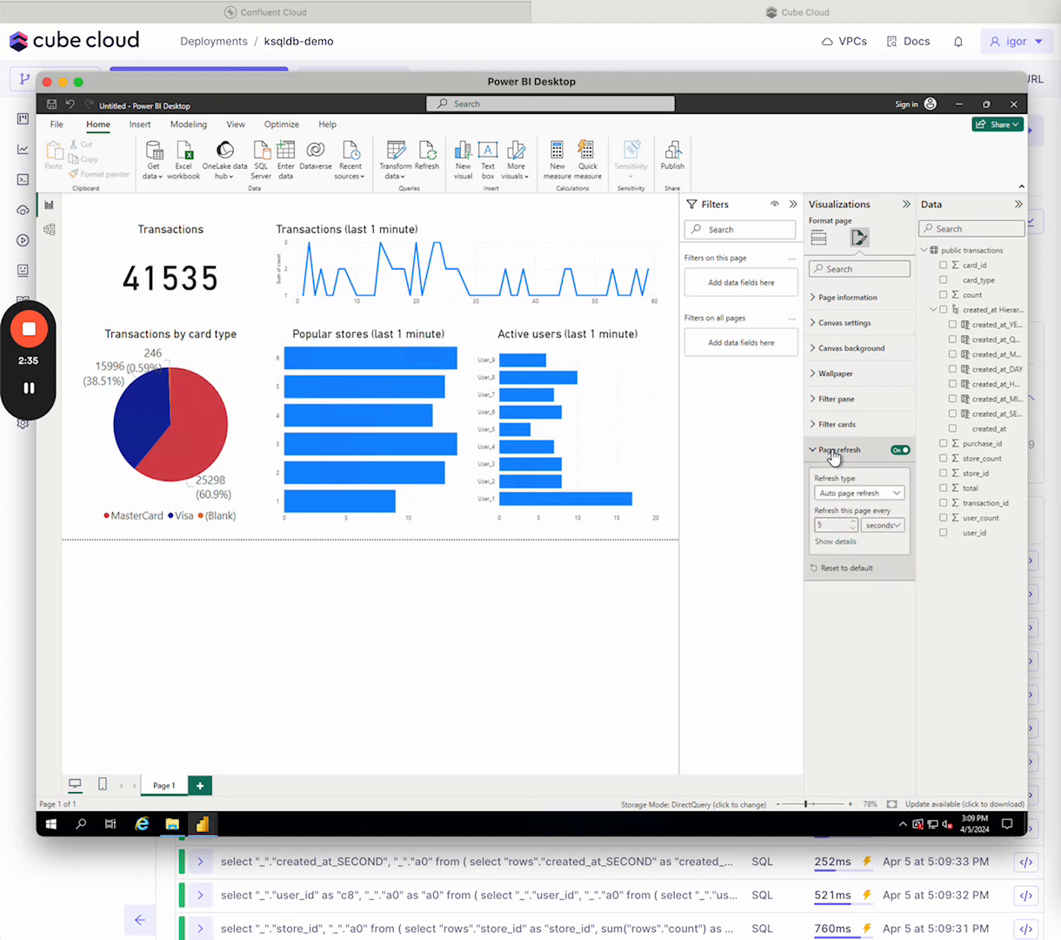